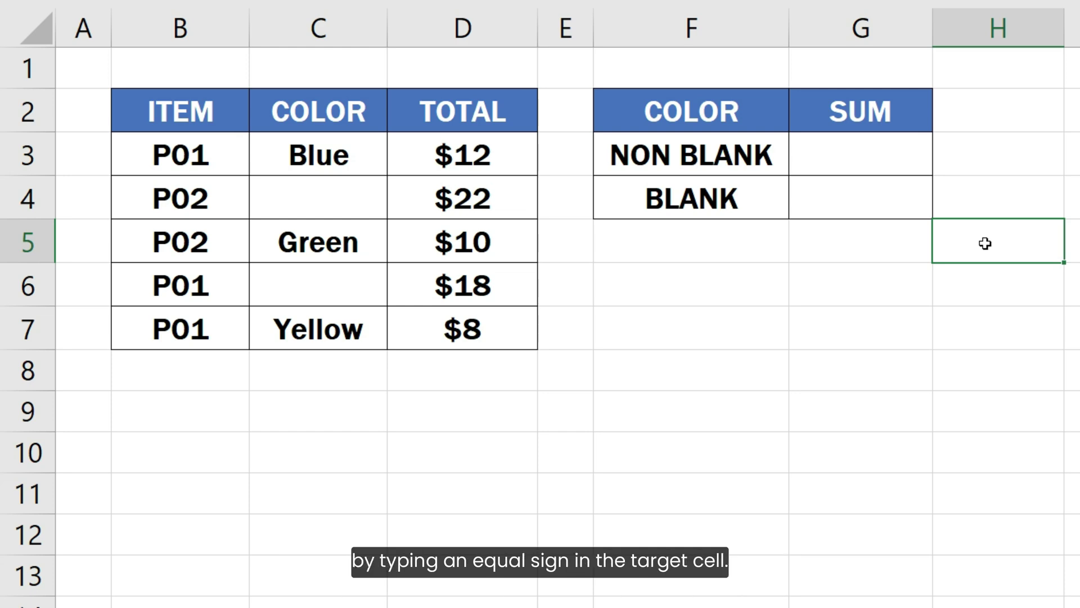
Enter =SUMIF(C3:C7, "<>", D3:D7) in G3 to sum the totals whose color is not blank.
click(906, 162)
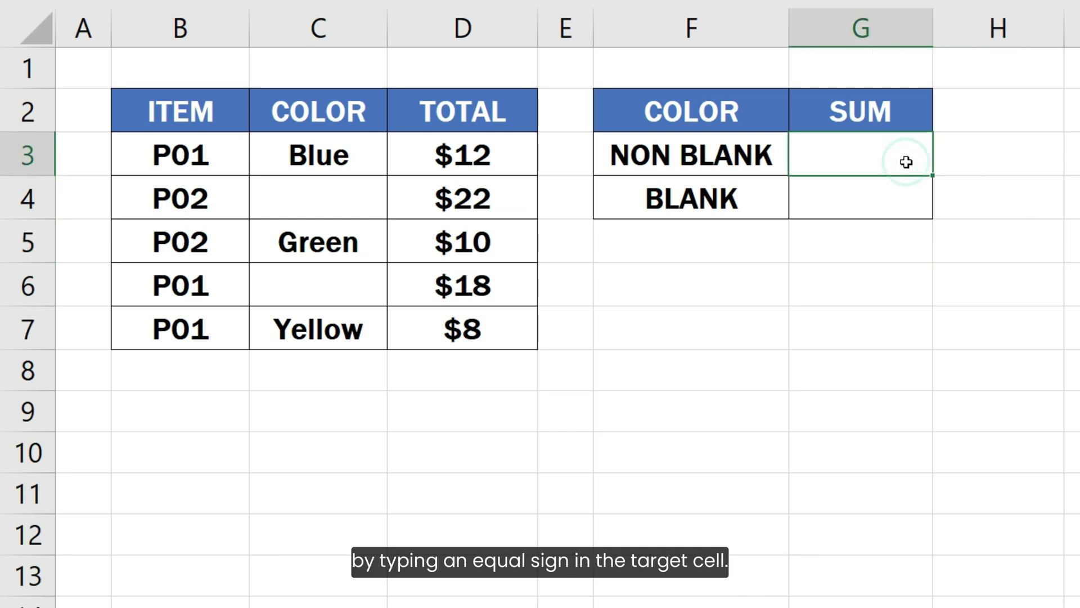
text(=SUMI)
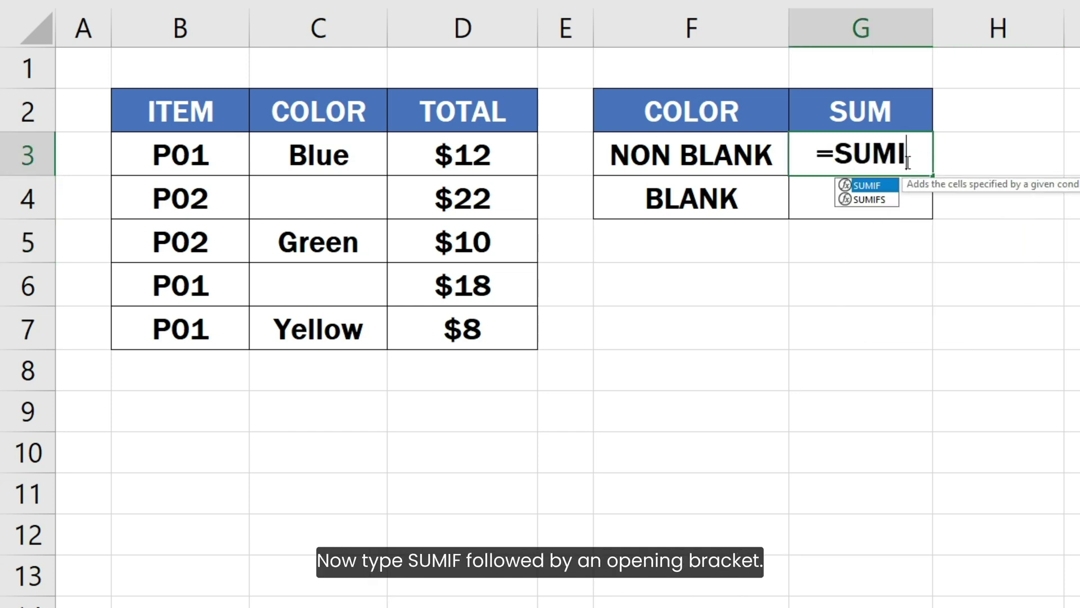
text(F()
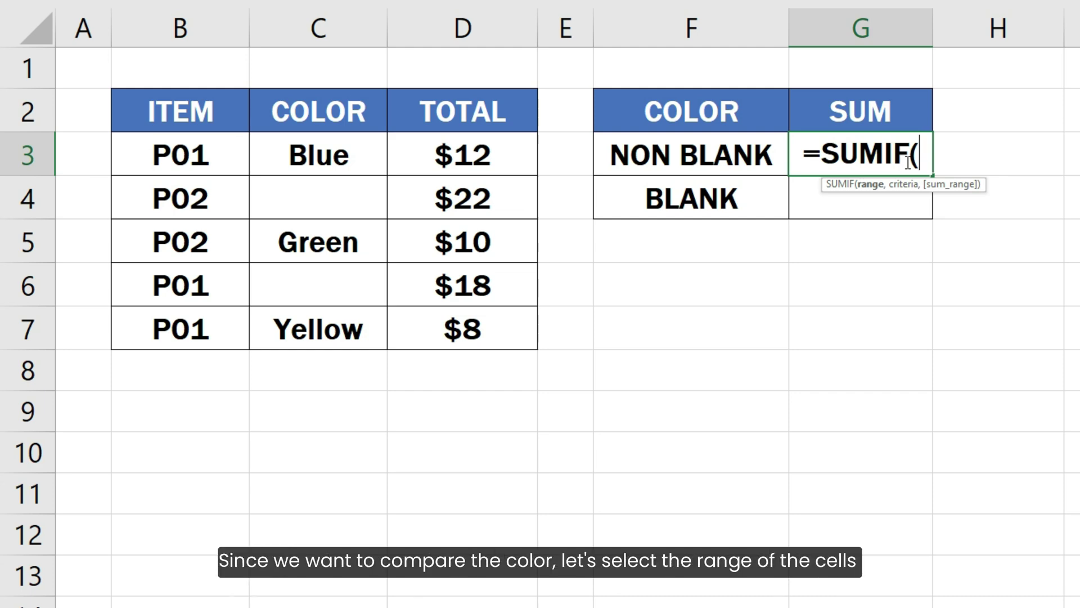
drag(354, 148, 344, 336)
text(, )
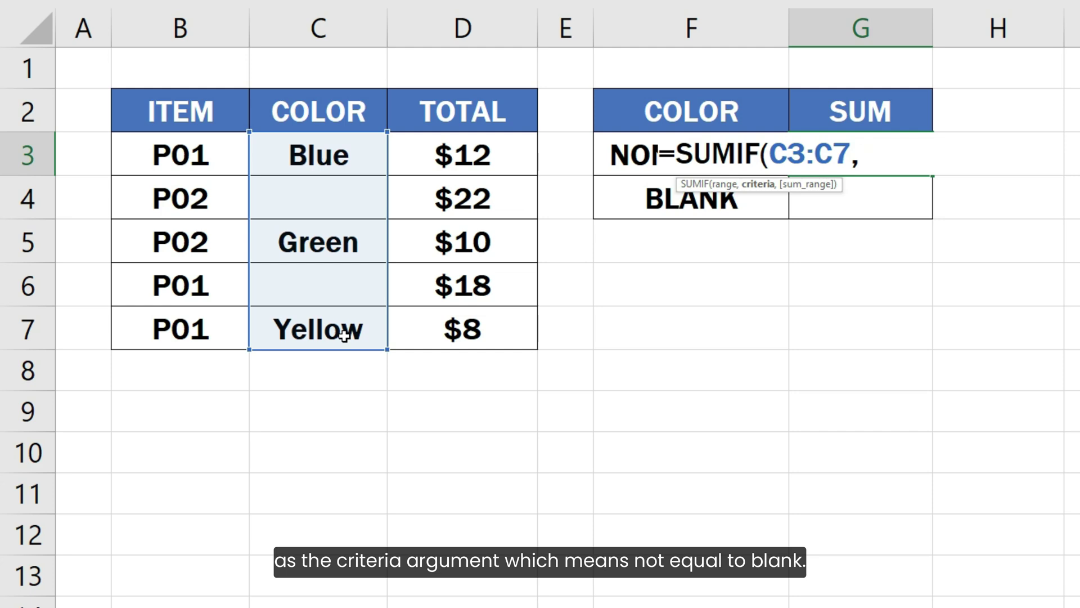
text("<>")
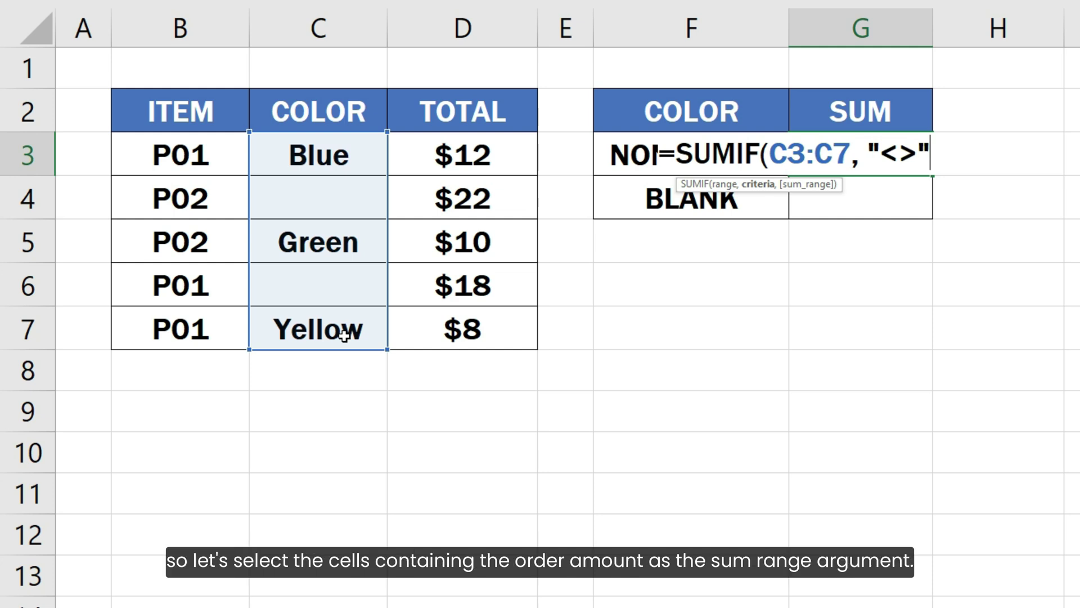
text(,)
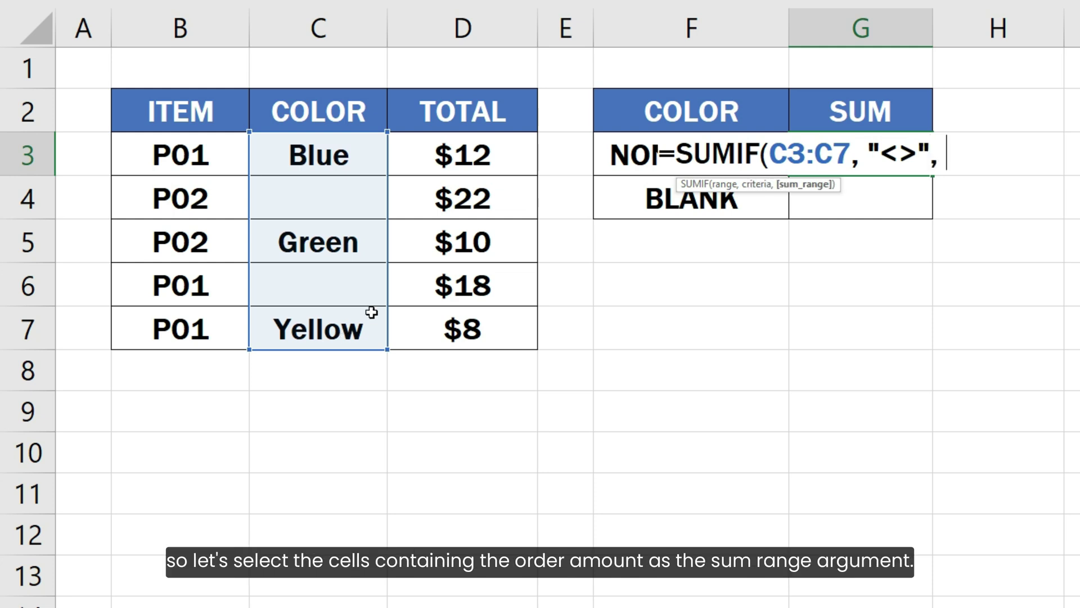
drag(463, 150, 461, 325)
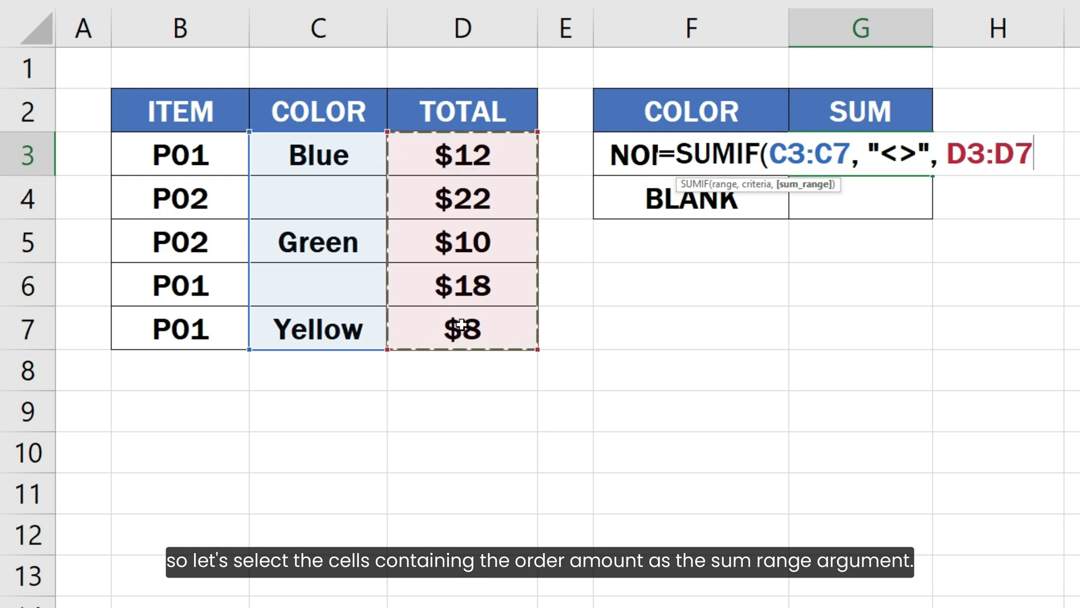
text())
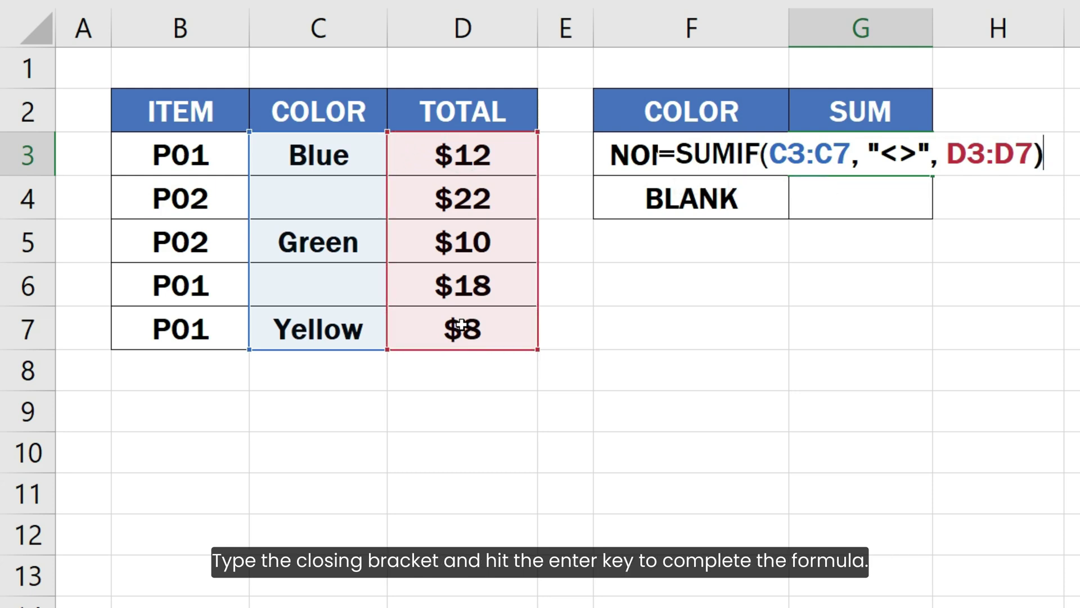
key(Return)
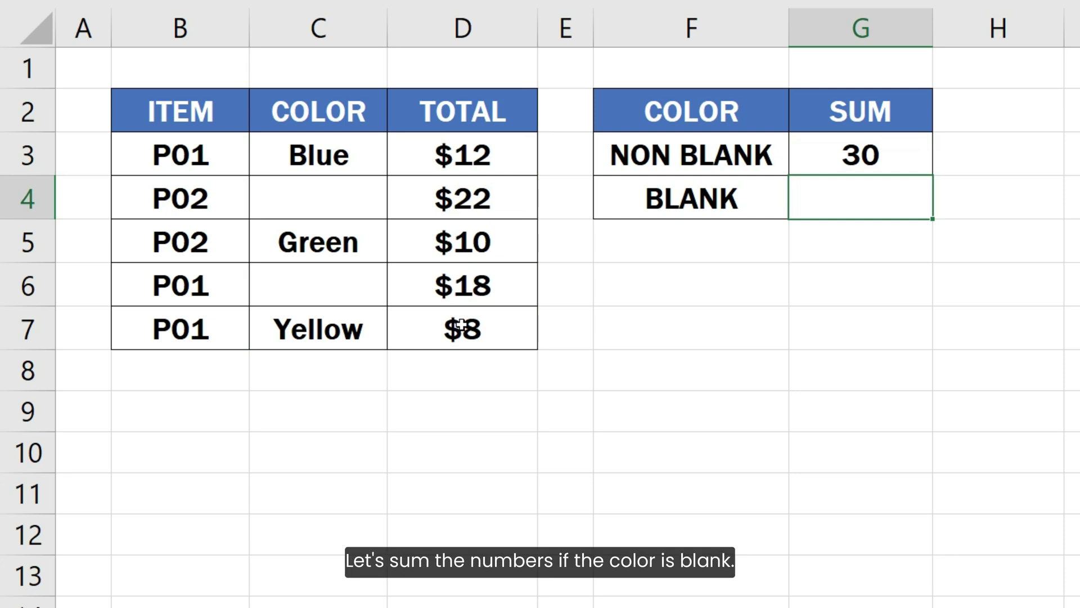
Enter =SUMIF(C3:C7, "", D3:D7) in G4 to sum the totals whose color is blank.
text(=SUMIF()
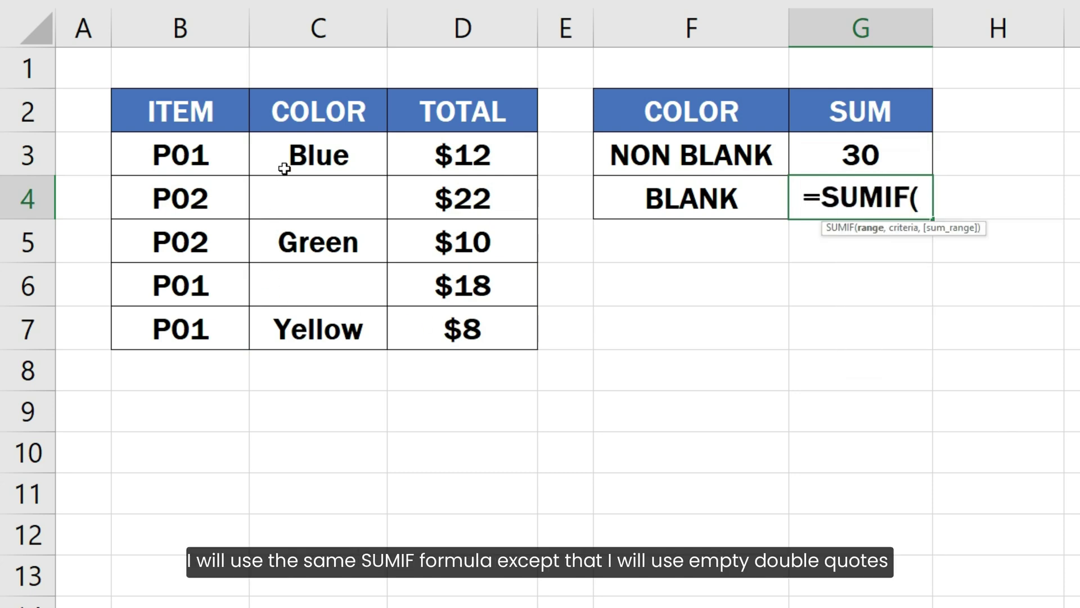
drag(285, 167, 293, 330)
text(, )
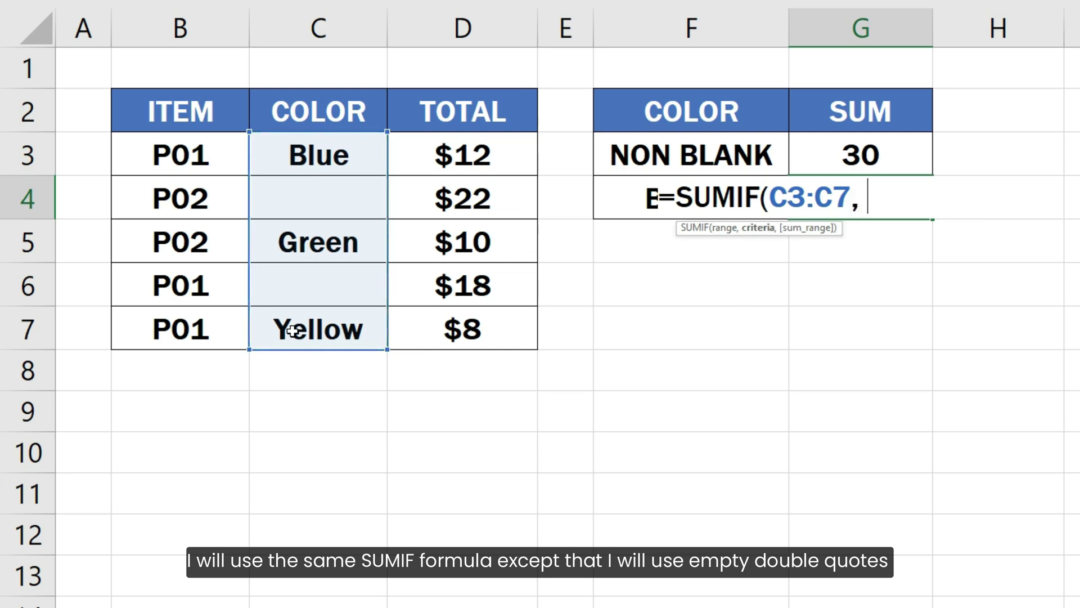
text("",)
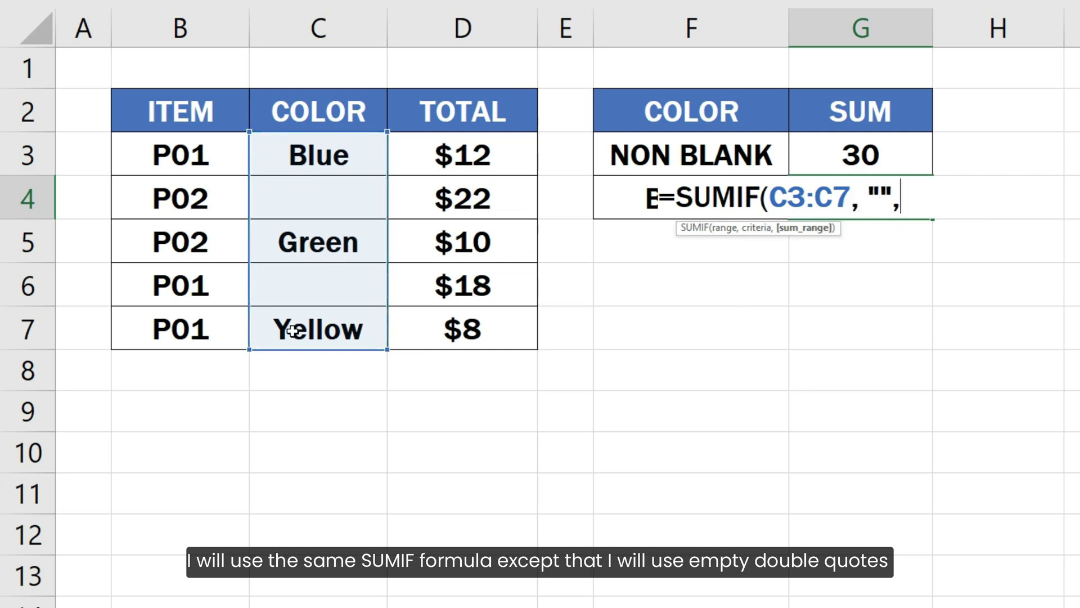
click(427, 168)
drag(429, 189, 435, 329)
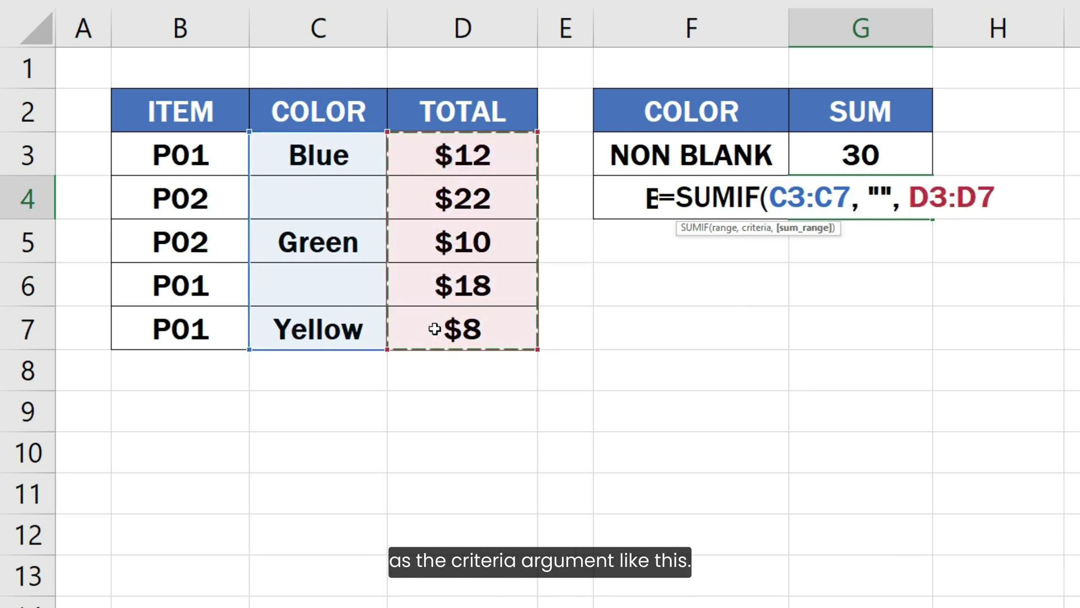
text())
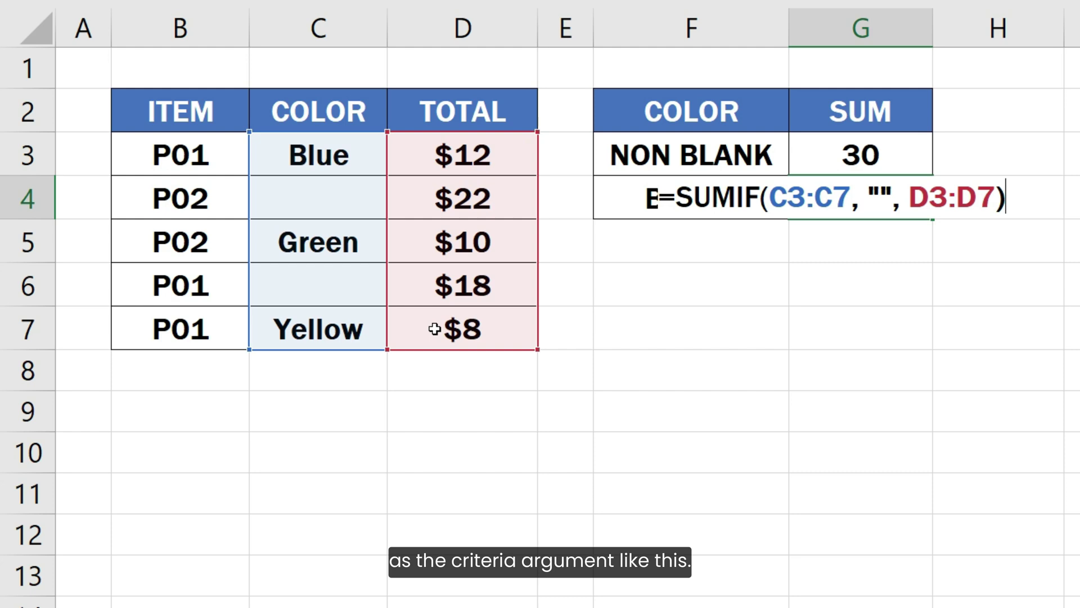
key(Return)
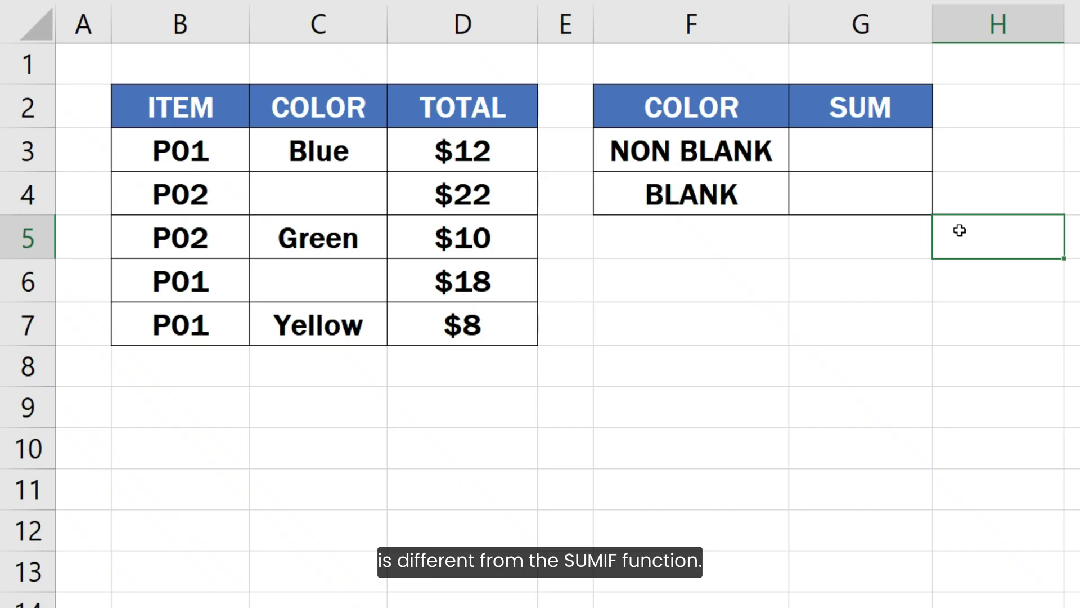
Enter =SUMIFS(D3:D7, C3:C7, "<>") in G3 to sum the totals with a non-blank color.
click(900, 146)
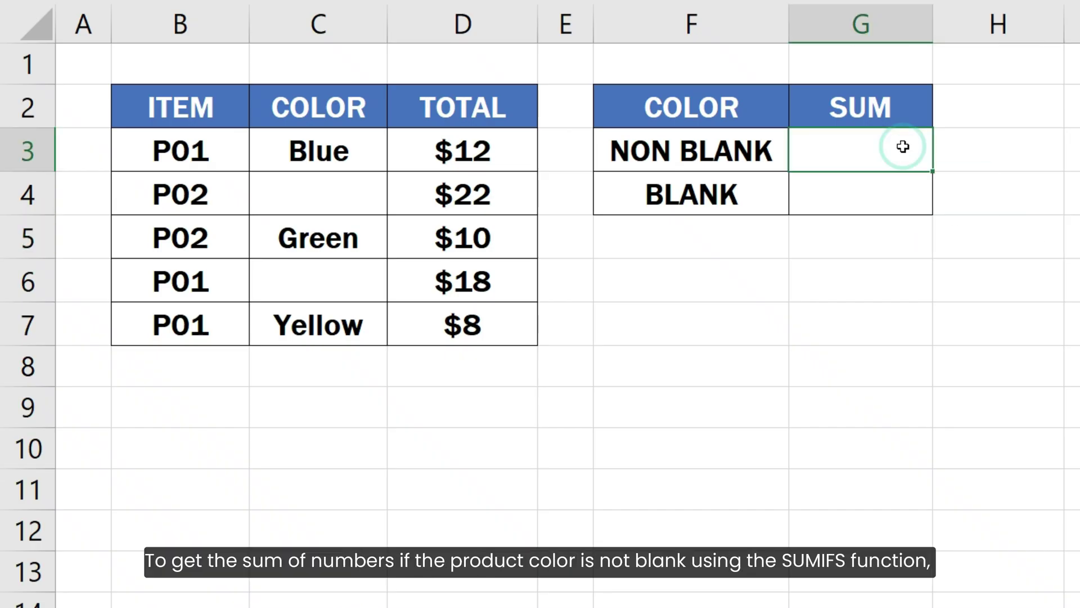
text(=SUMIFS)
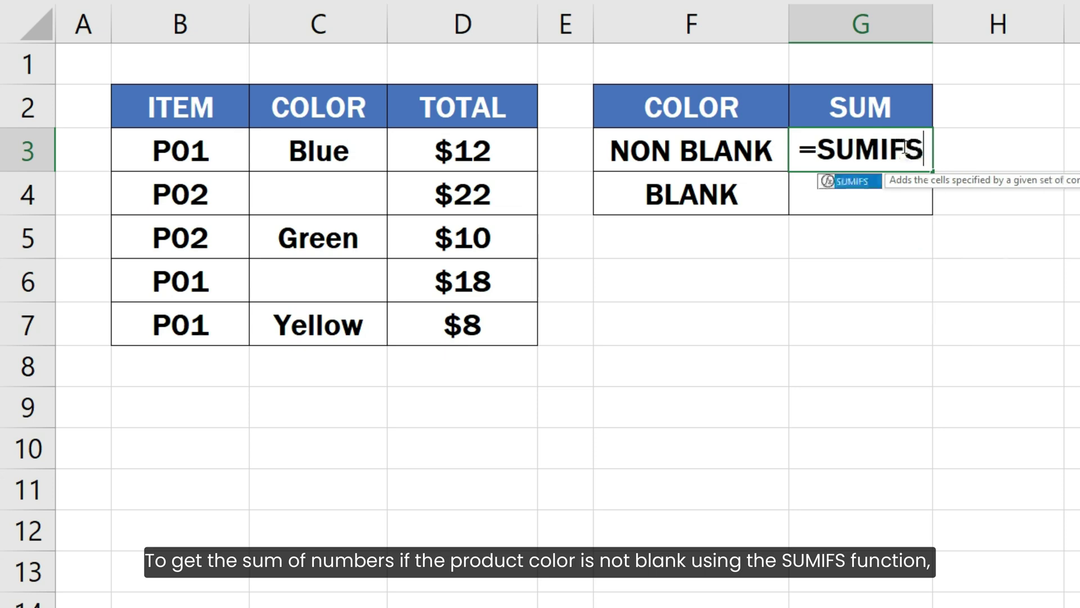
text(()
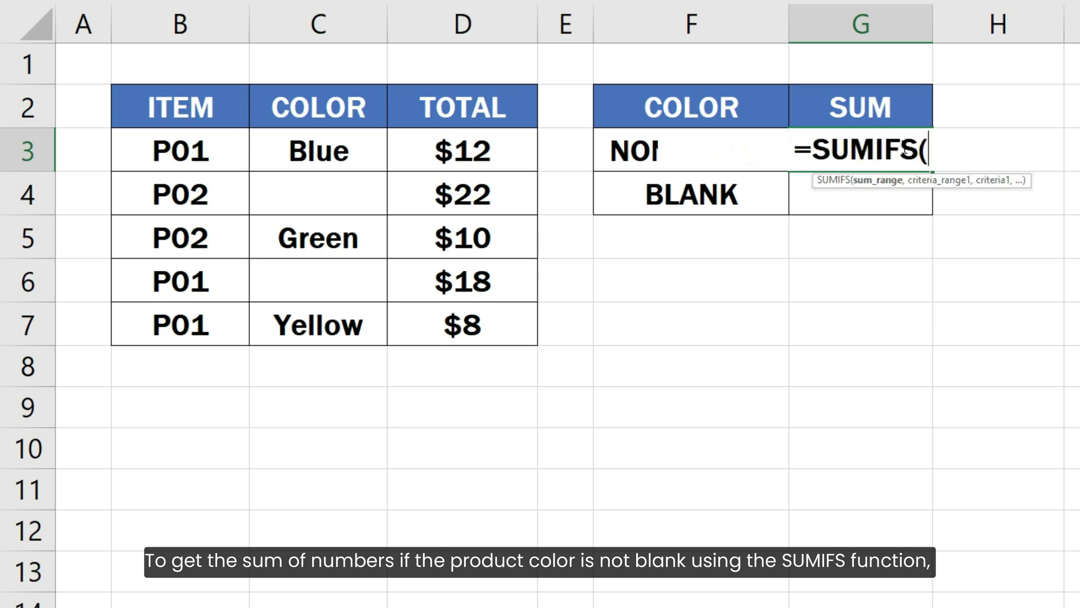
drag(512, 144, 495, 313)
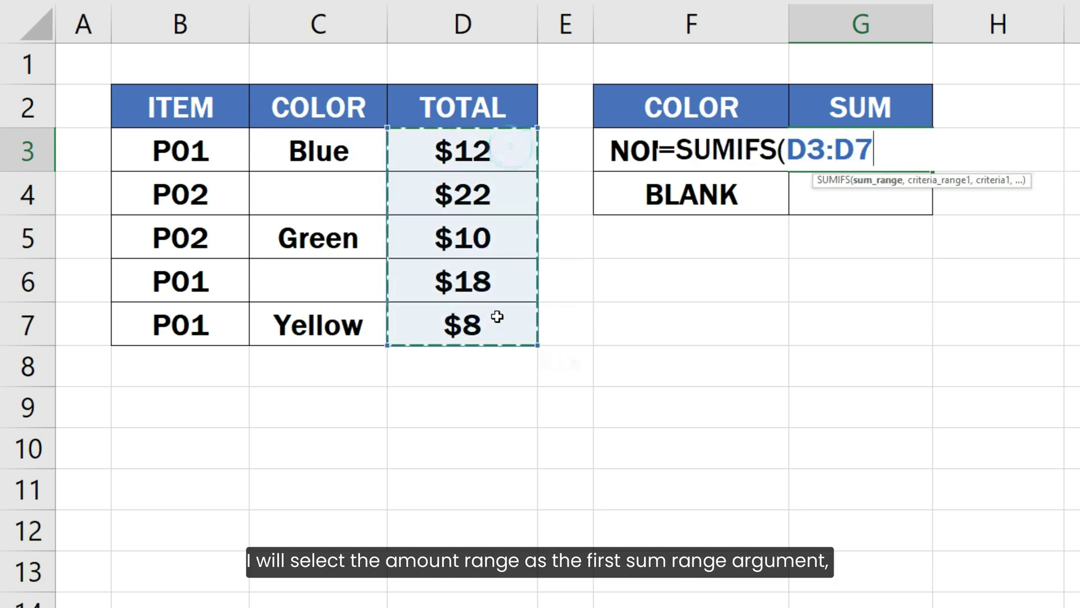
text(,)
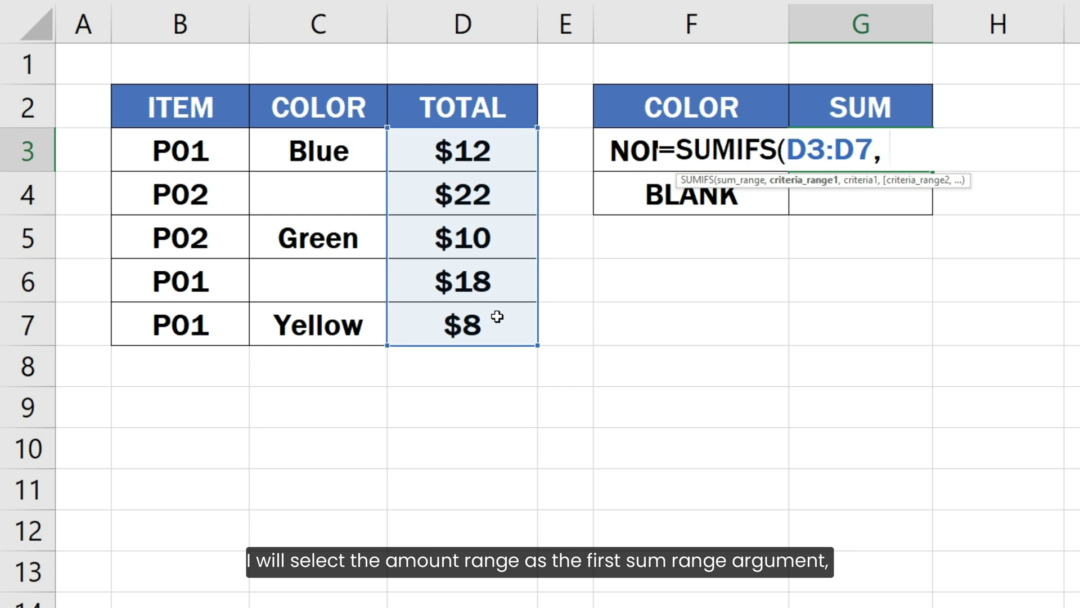
drag(357, 150, 346, 325)
text(, C3:C7,)
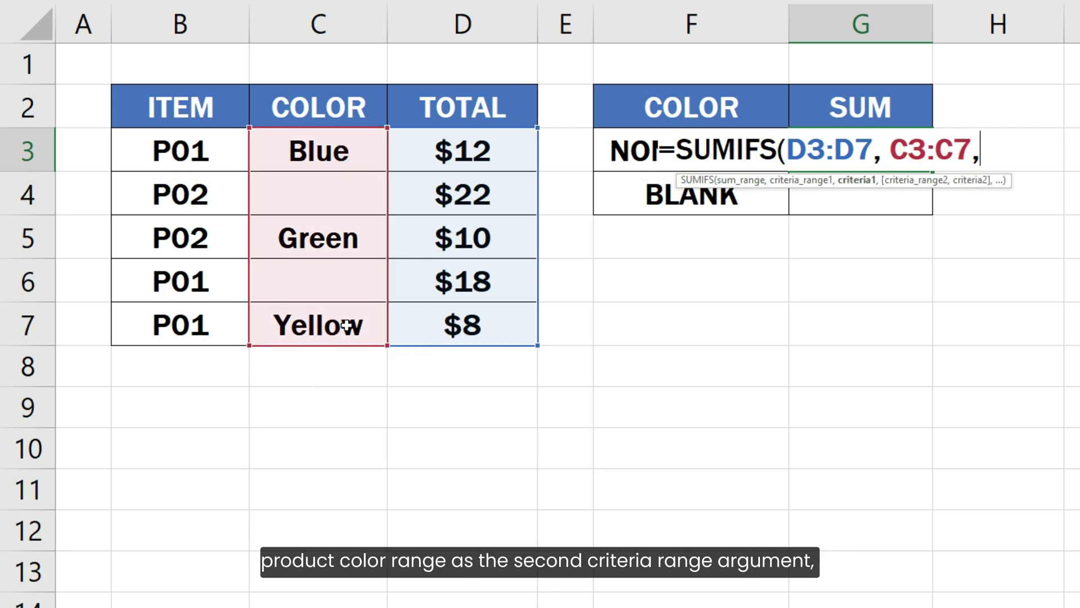
text(")
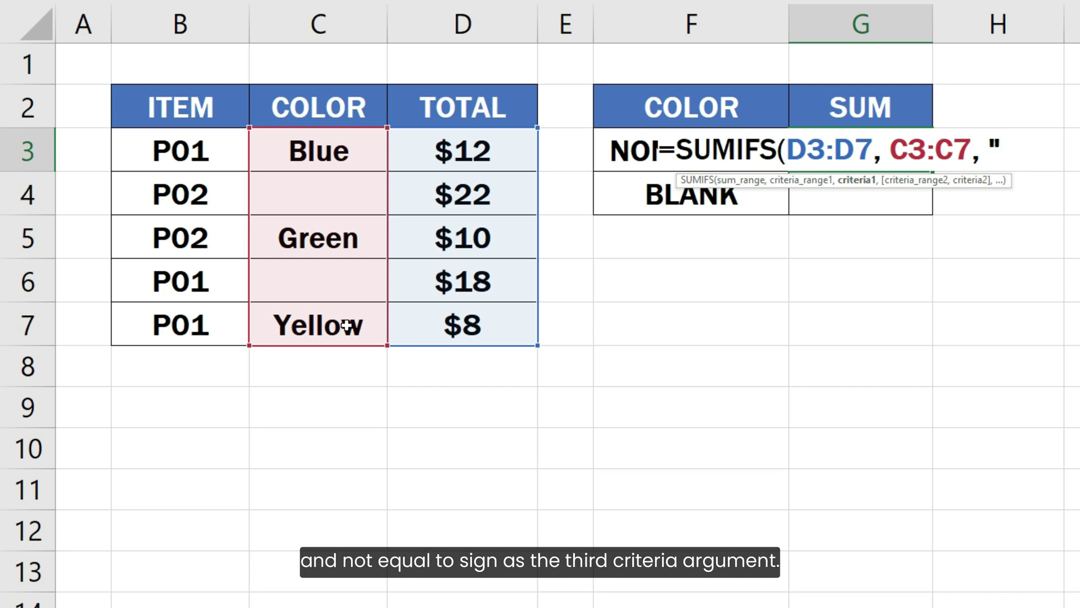
text(<>"))
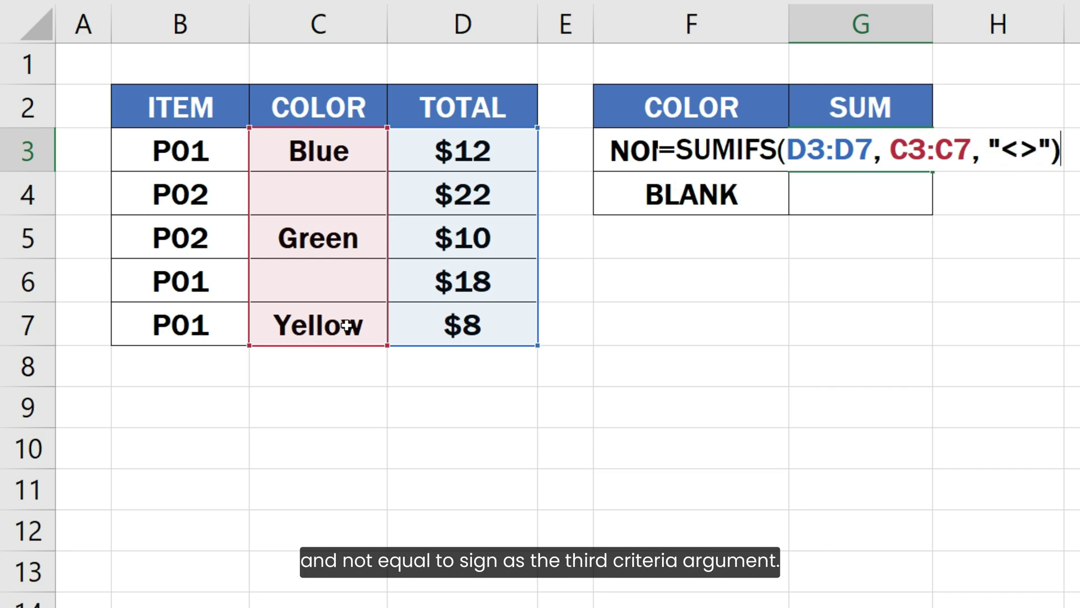
key(Return)
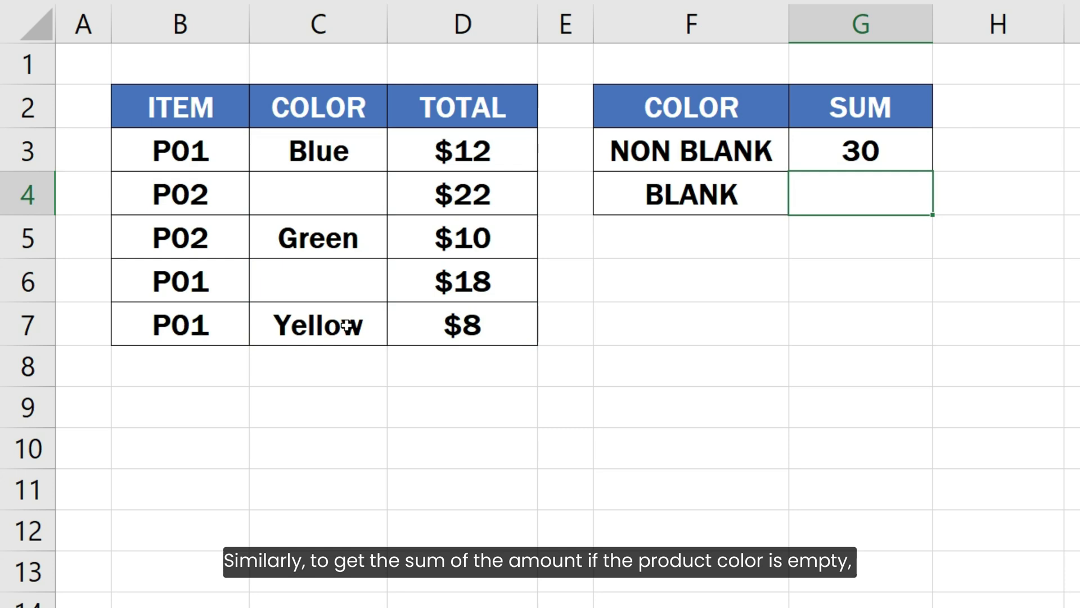
Enter =SUMIFS(D3:D7, C3:C7, "") in G4 to sum the totals with a blank color.
text(=SUMI)
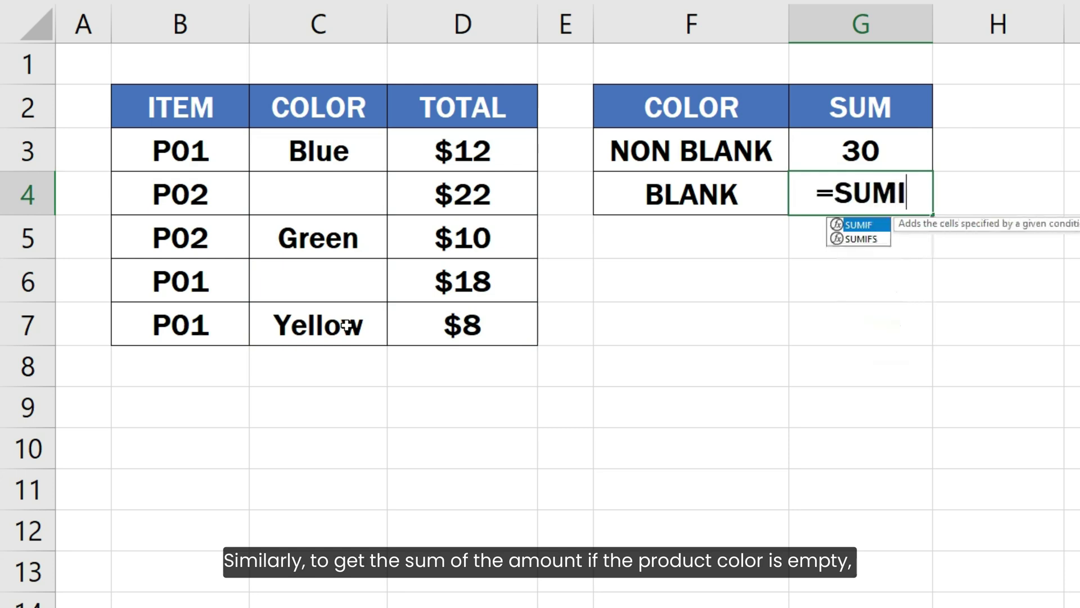
text(FS()
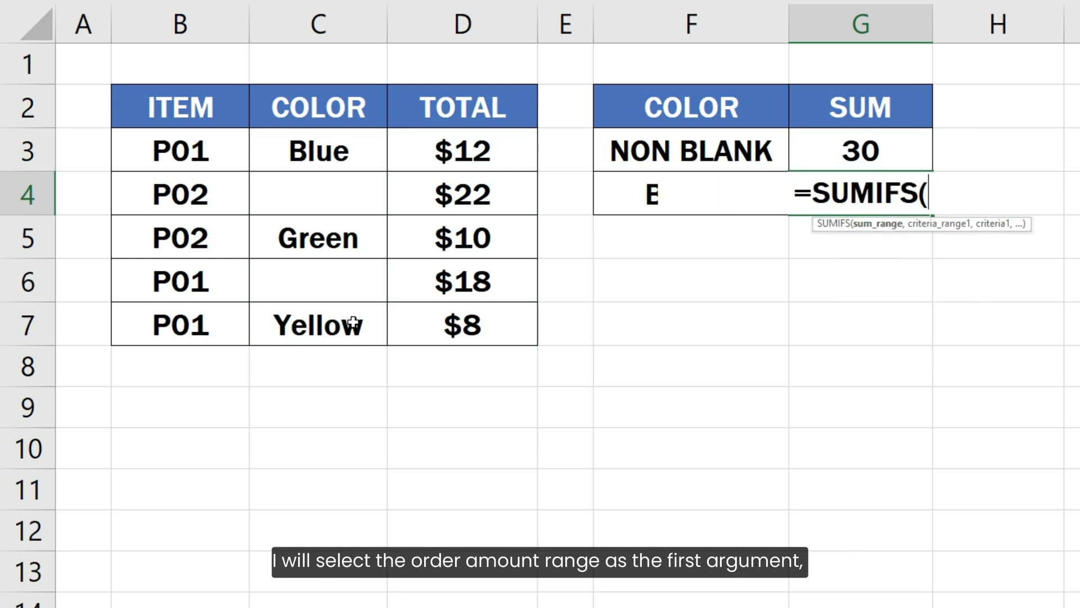
drag(427, 154, 422, 331)
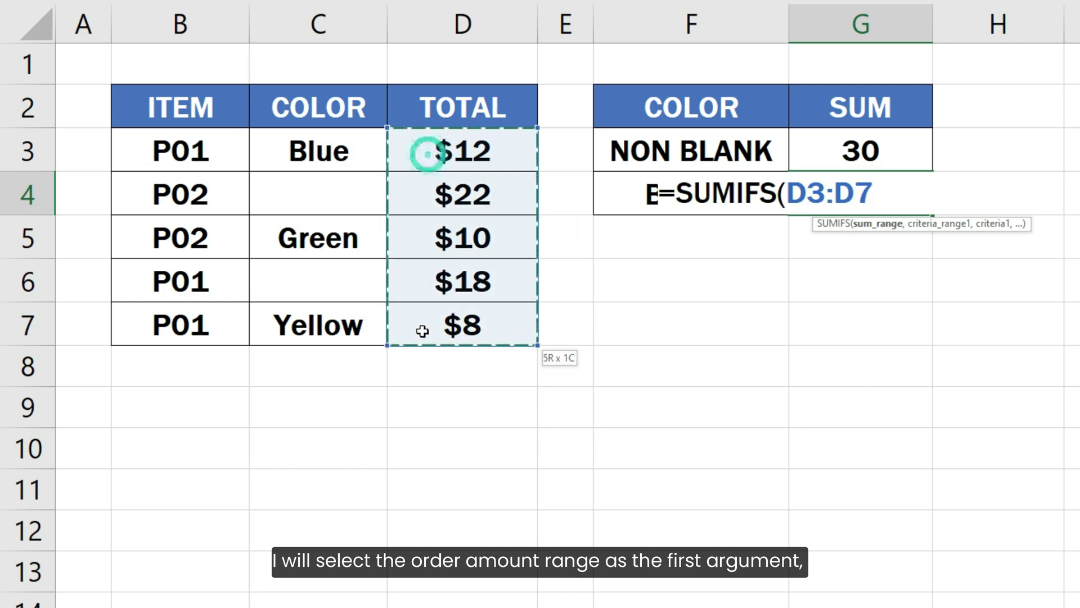
text(,)
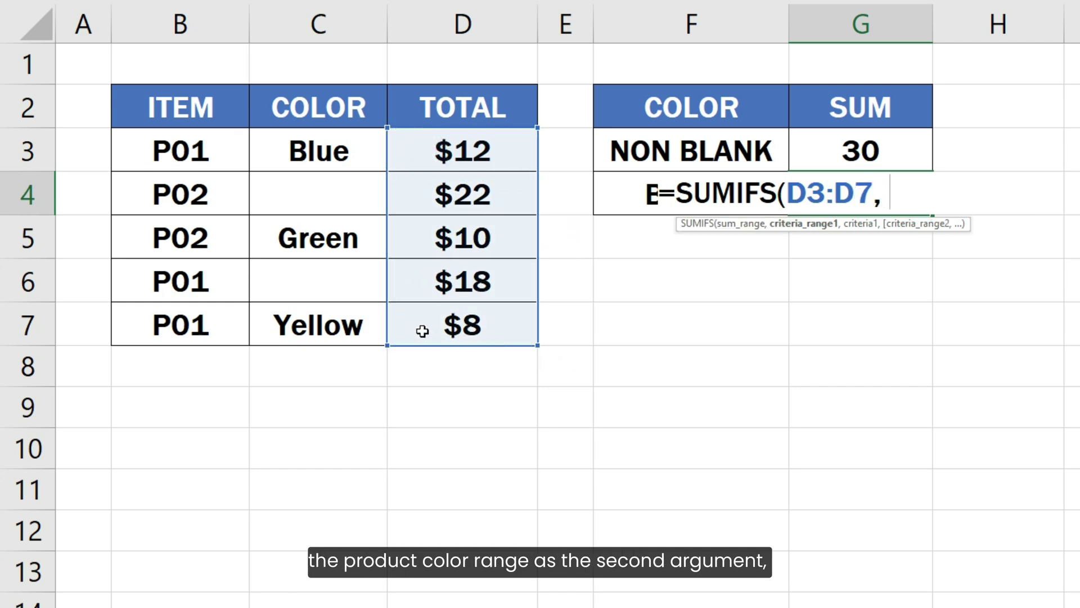
drag(360, 148, 351, 313)
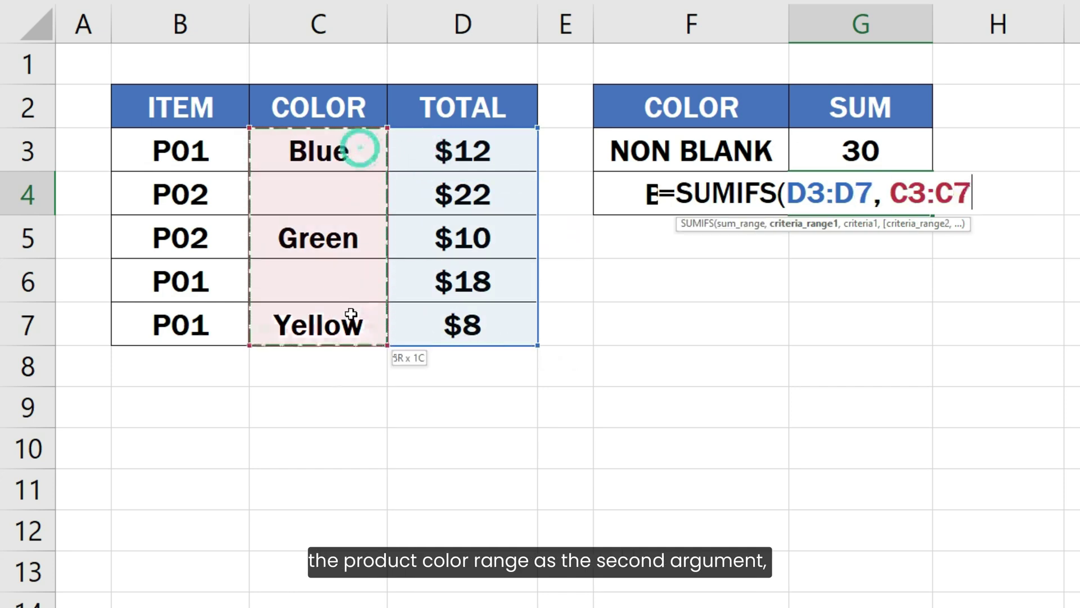
text(, )
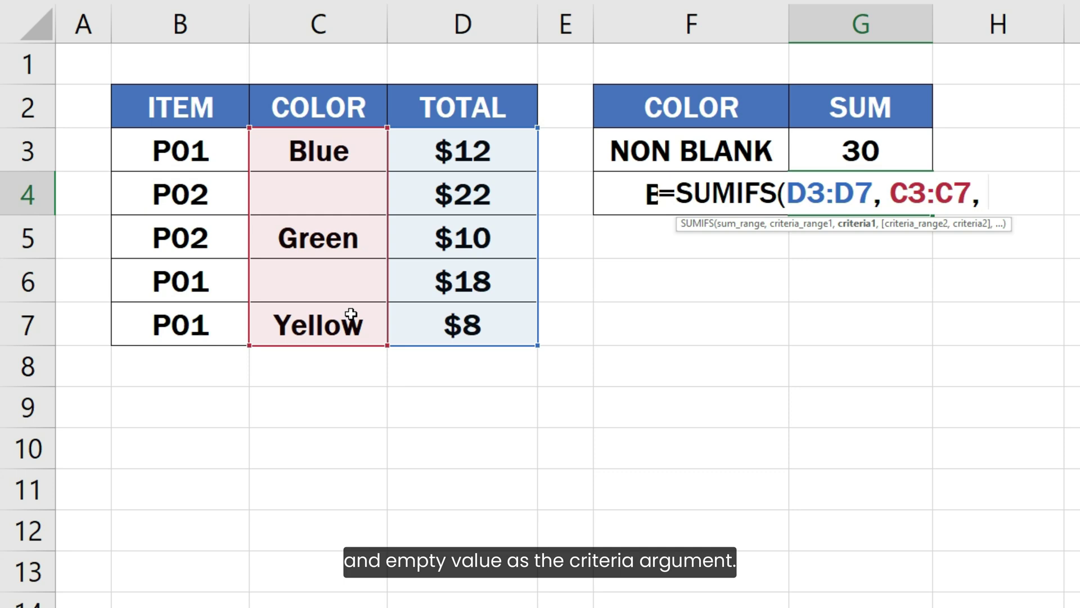
text(""))
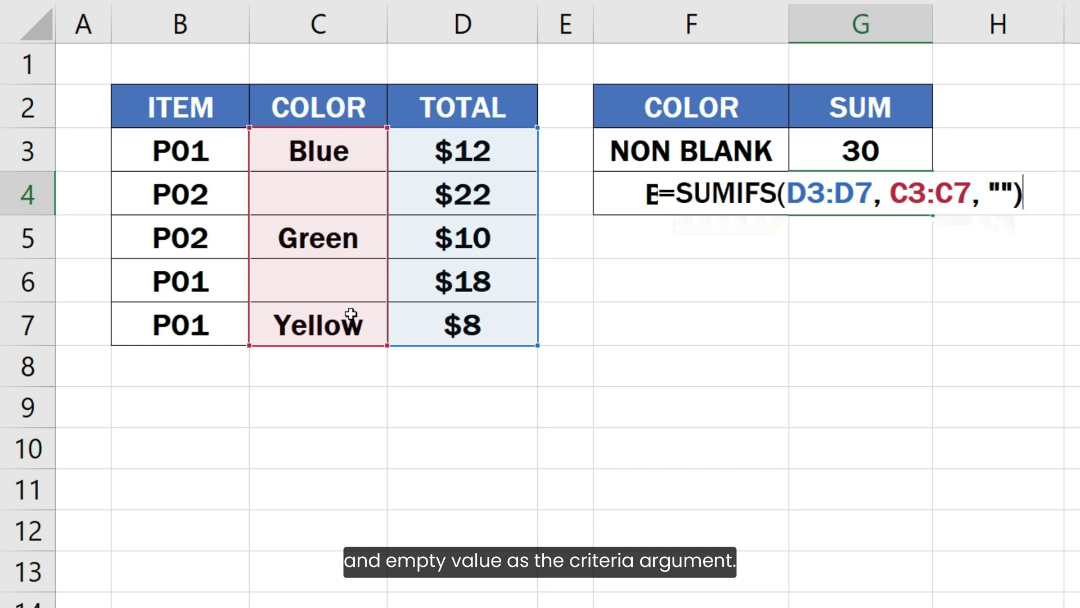
key(Return)
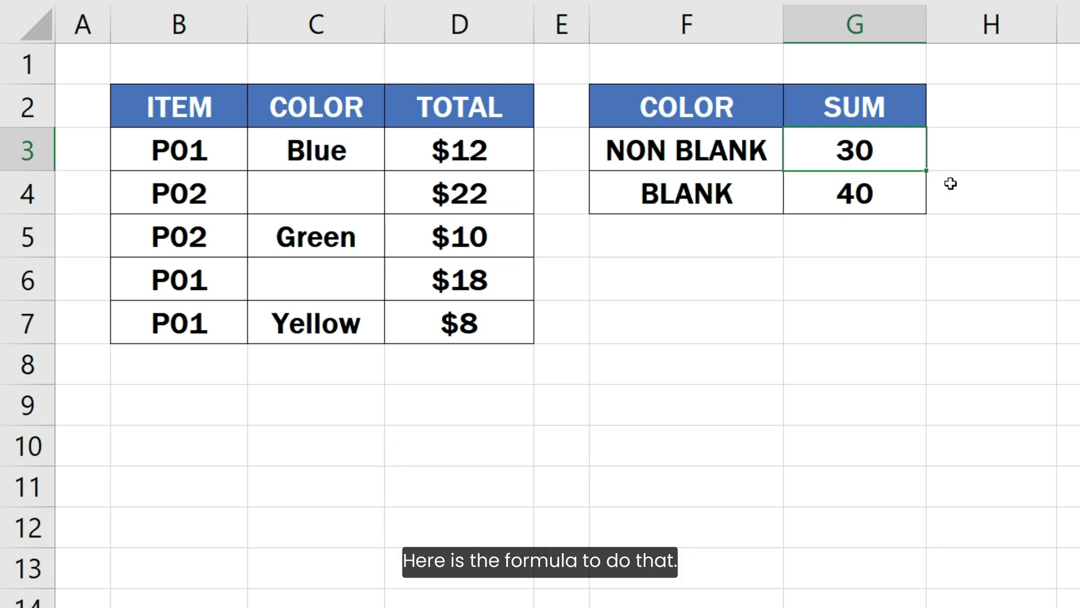
Evaluate the C3:C7<>"" comparison inside G3's SUMPRODUCT formula, and restore the original expression.
key(F2)
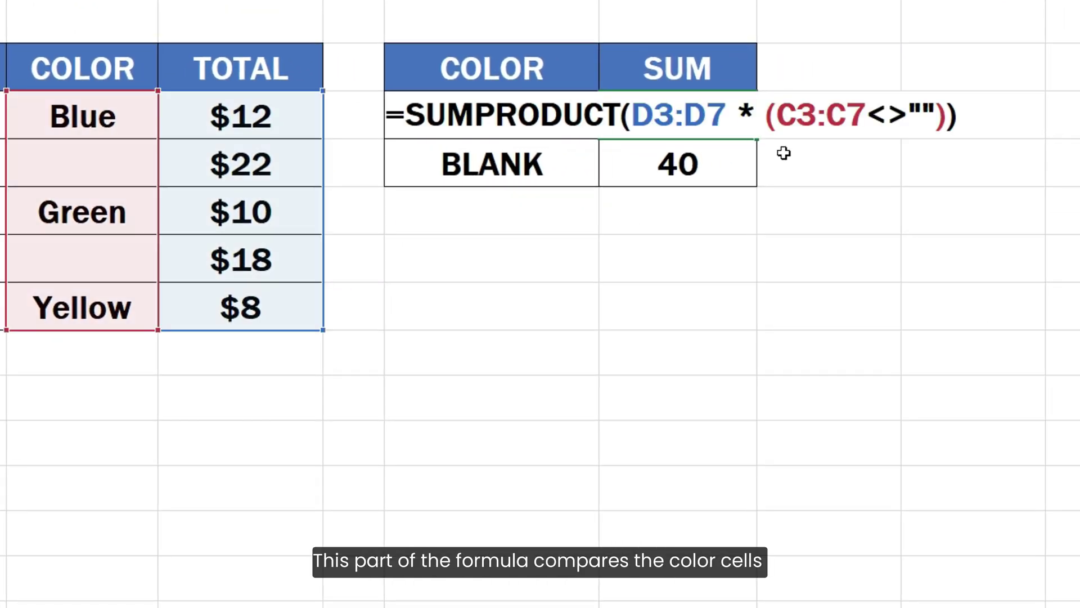
drag(781, 121, 937, 121)
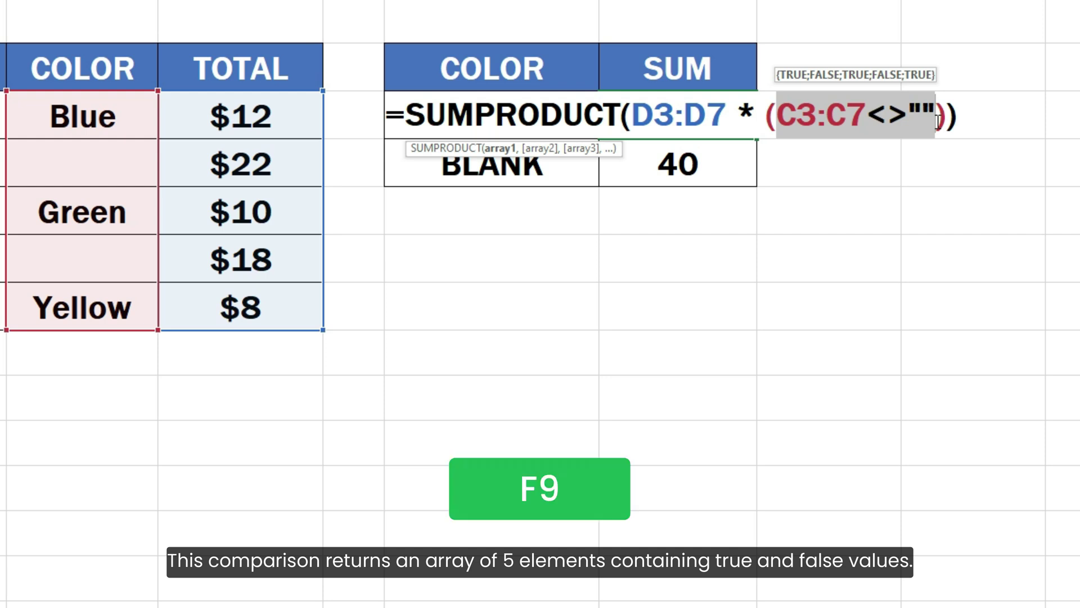
key(F9)
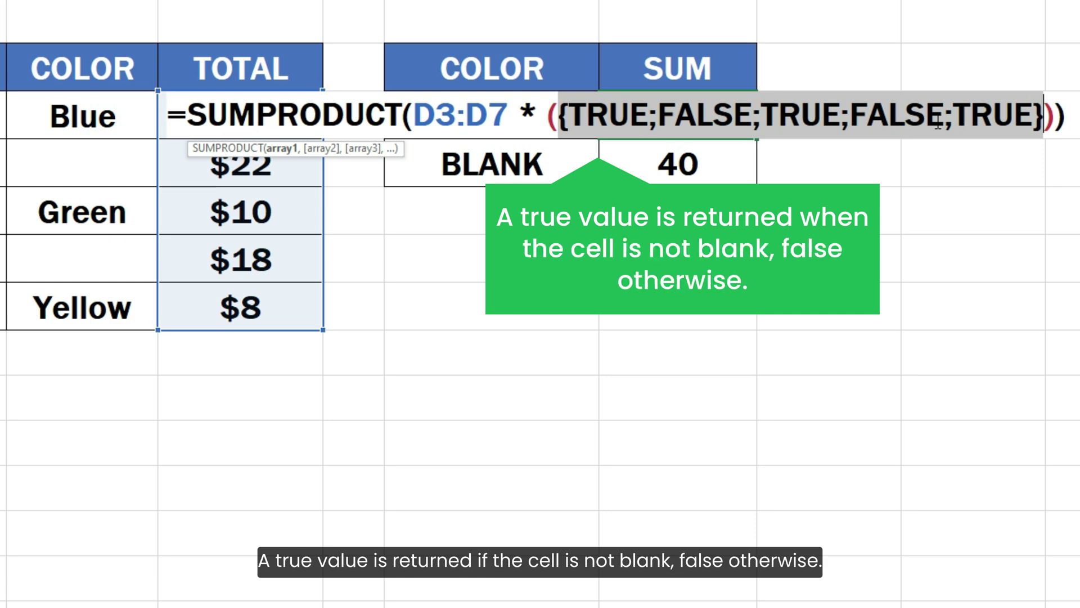
key(ctrl+z)
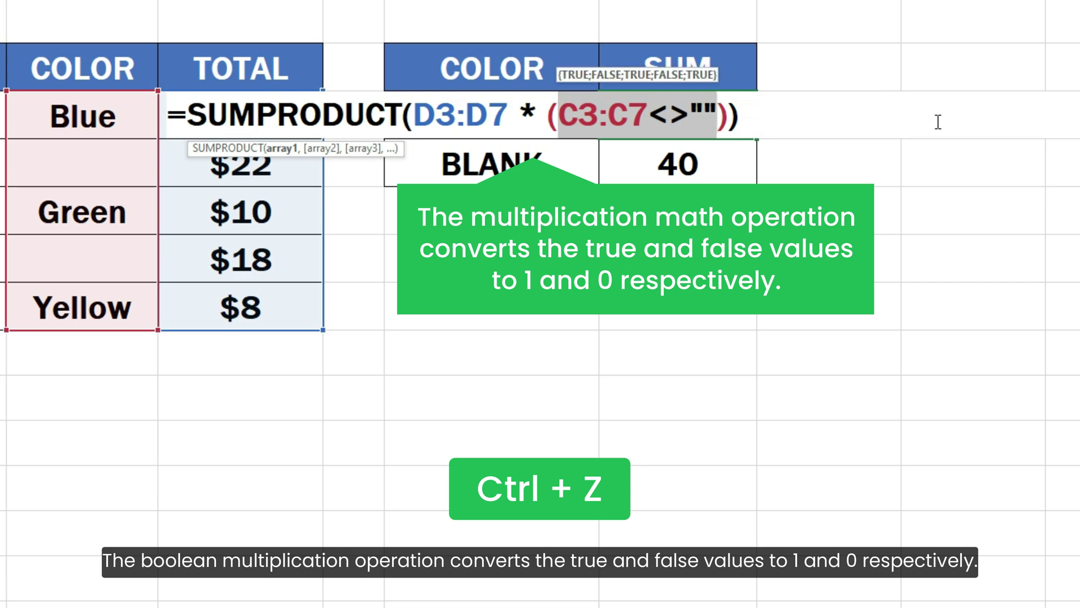
Select the multiplication D3:D7 * (C3:C7<>"") within G3's SUMPRODUCT formula to examine its array.
click(414, 117)
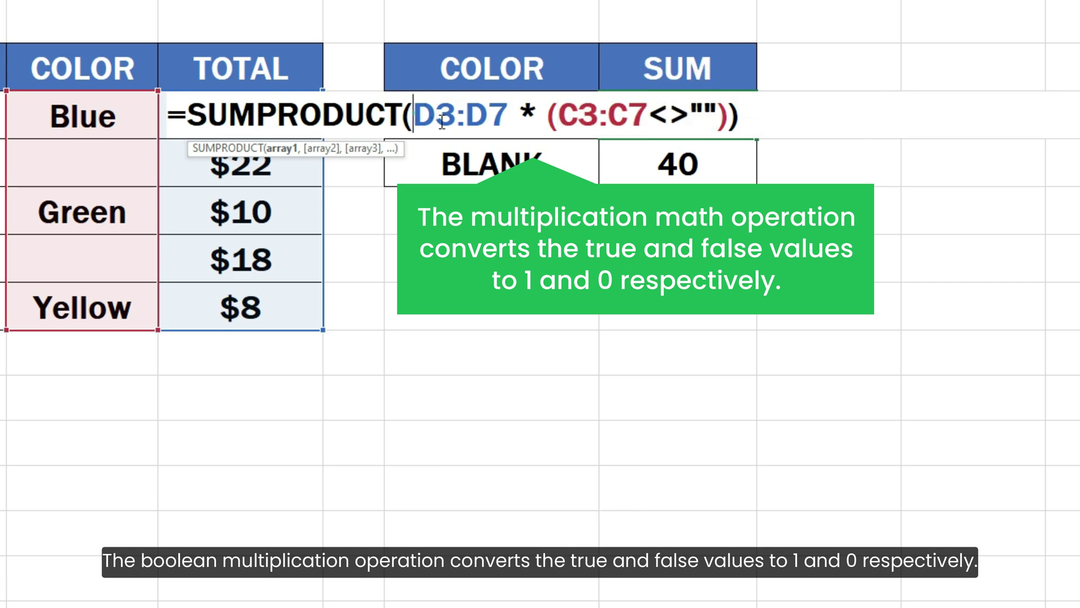
shift+click(729, 120)
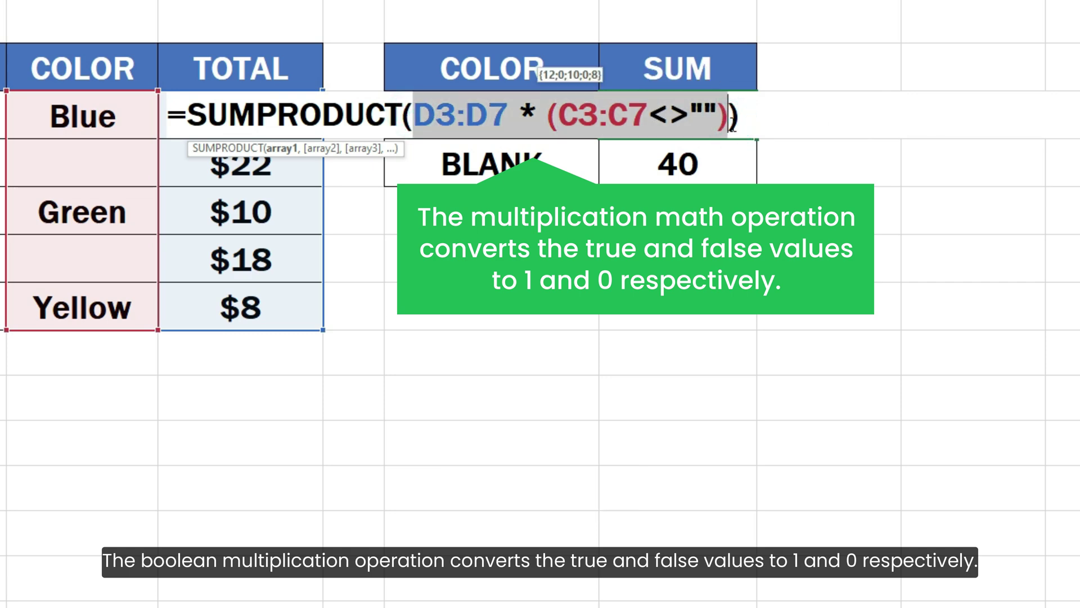